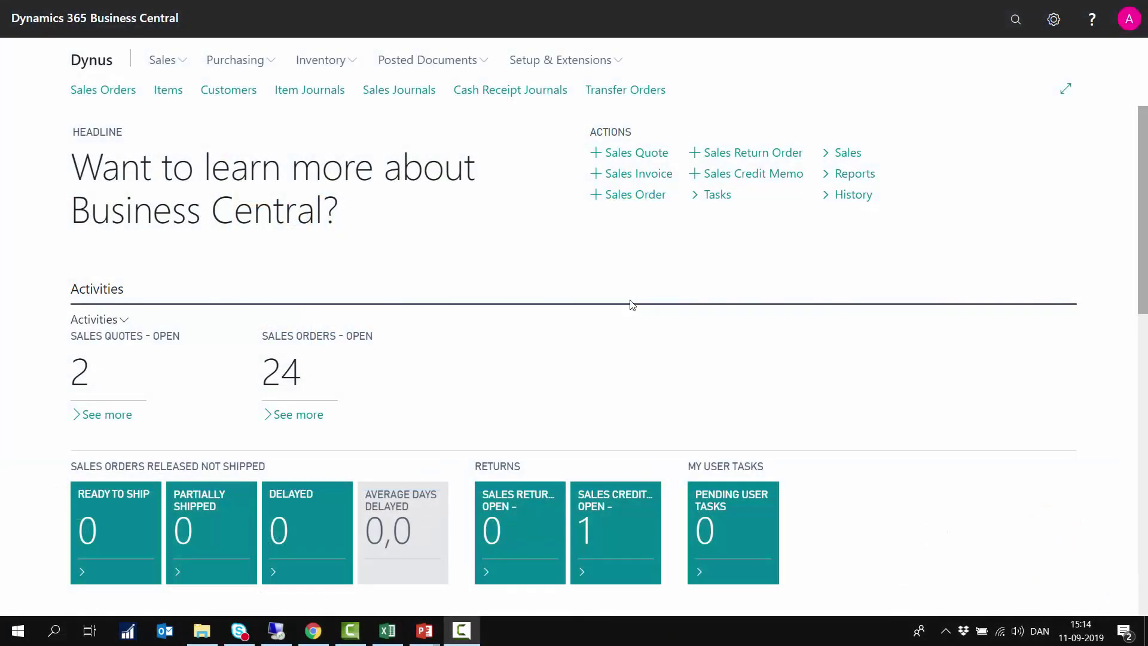
# Open the Items list from the Role Center
pyautogui.click(171, 97)
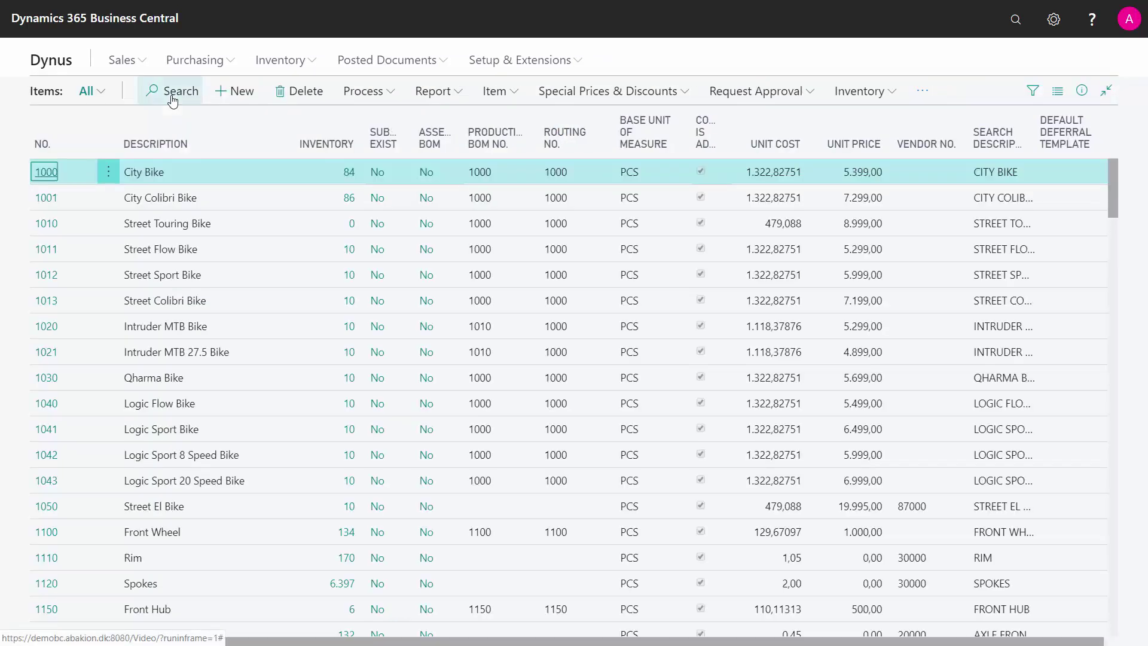
# Open the Item Card for item 1000 City Bike
pyautogui.click(48, 173)
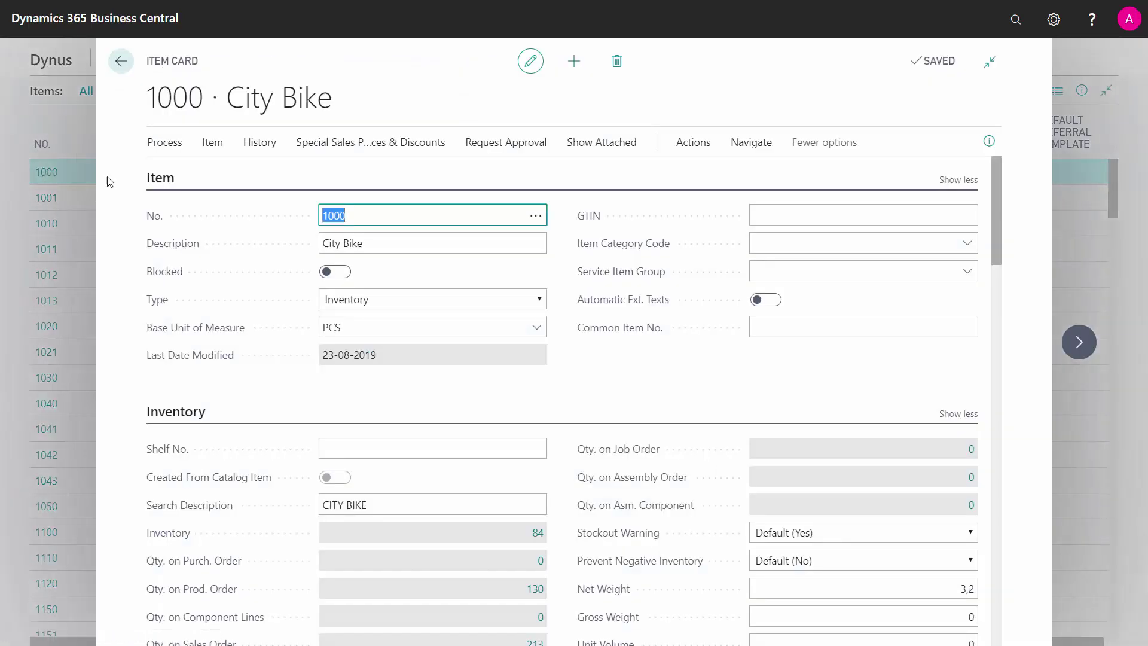
pyautogui.moveTo(997, 186); pyautogui.dragTo(997, 421)
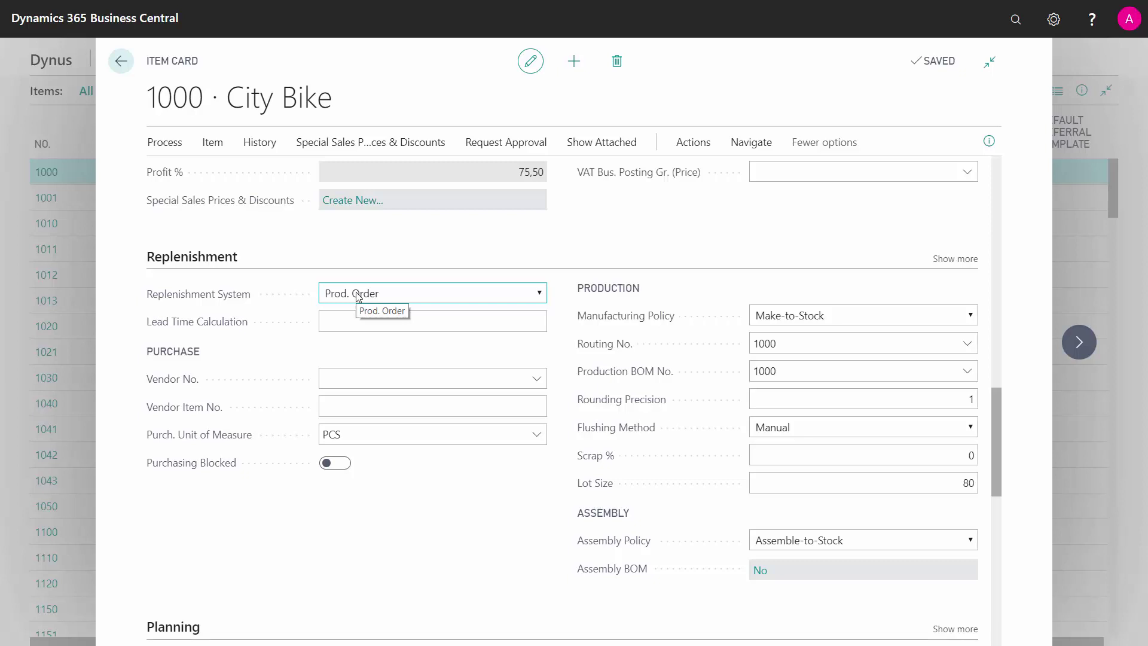
pyautogui.click(394, 304)
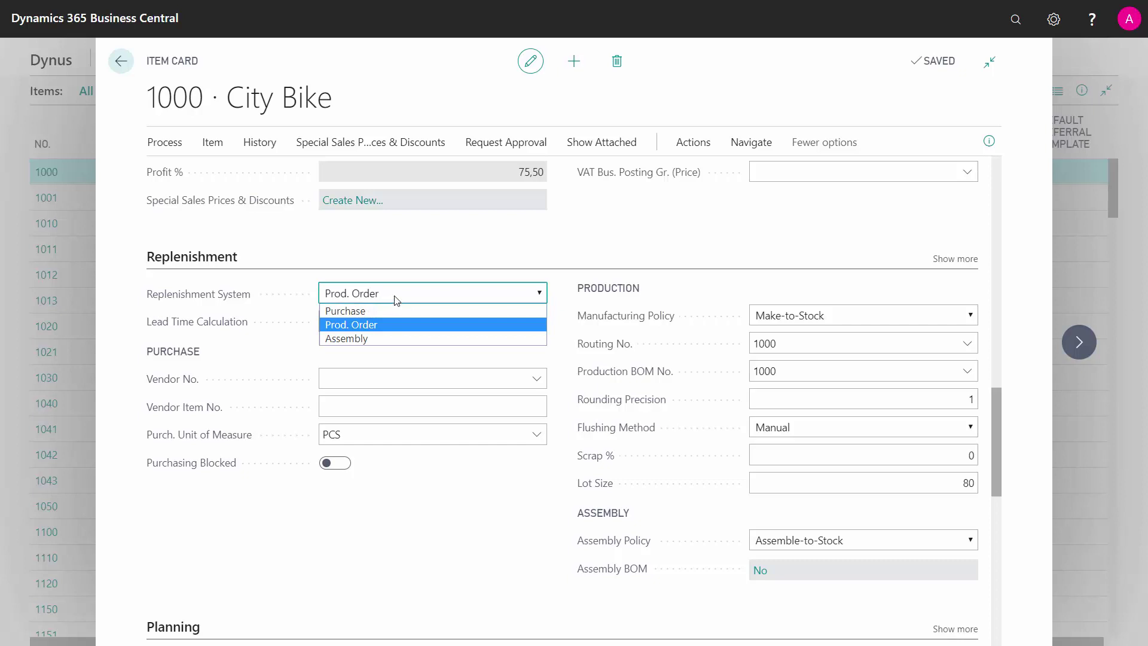
pyautogui.click(390, 297)
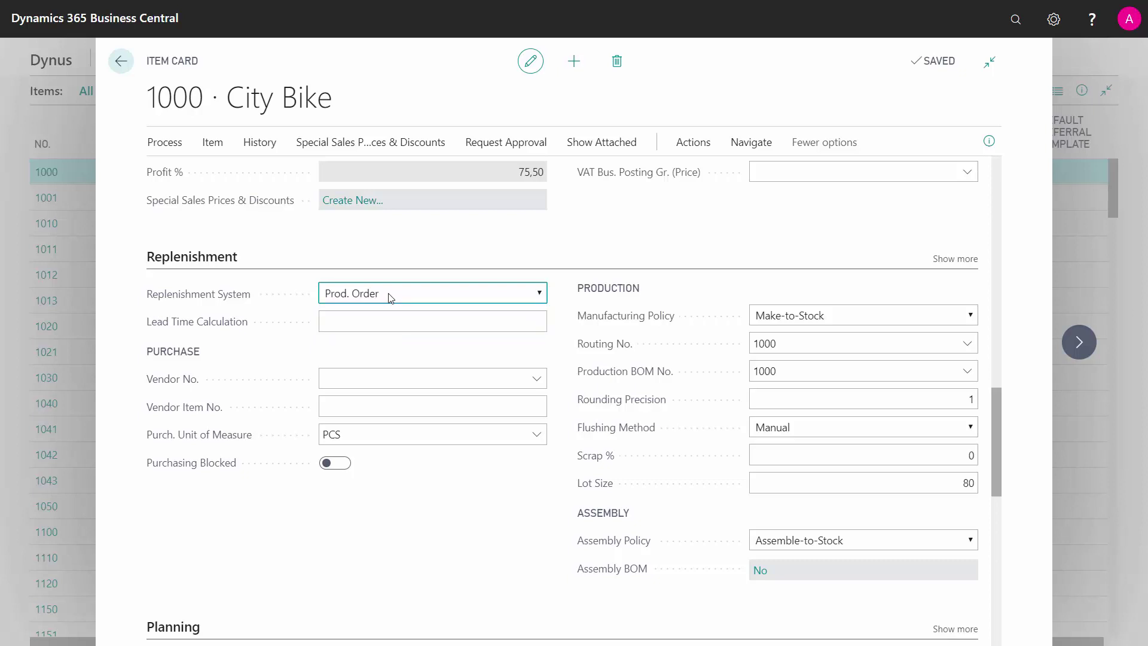
pyautogui.click(328, 299)
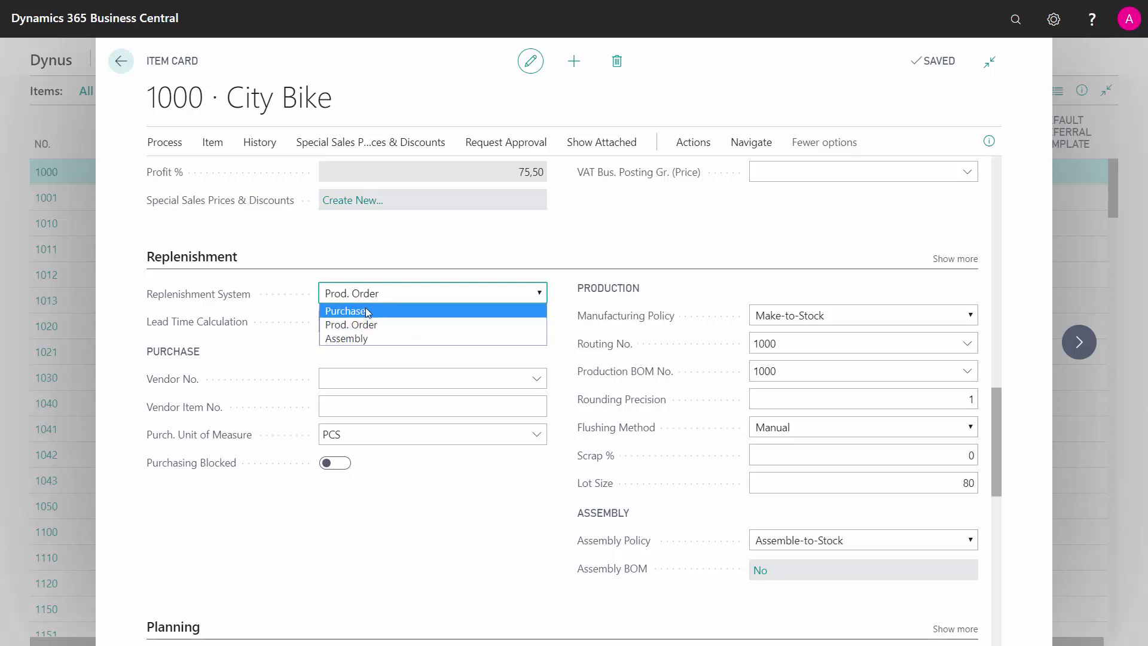
pyautogui.click(325, 378)
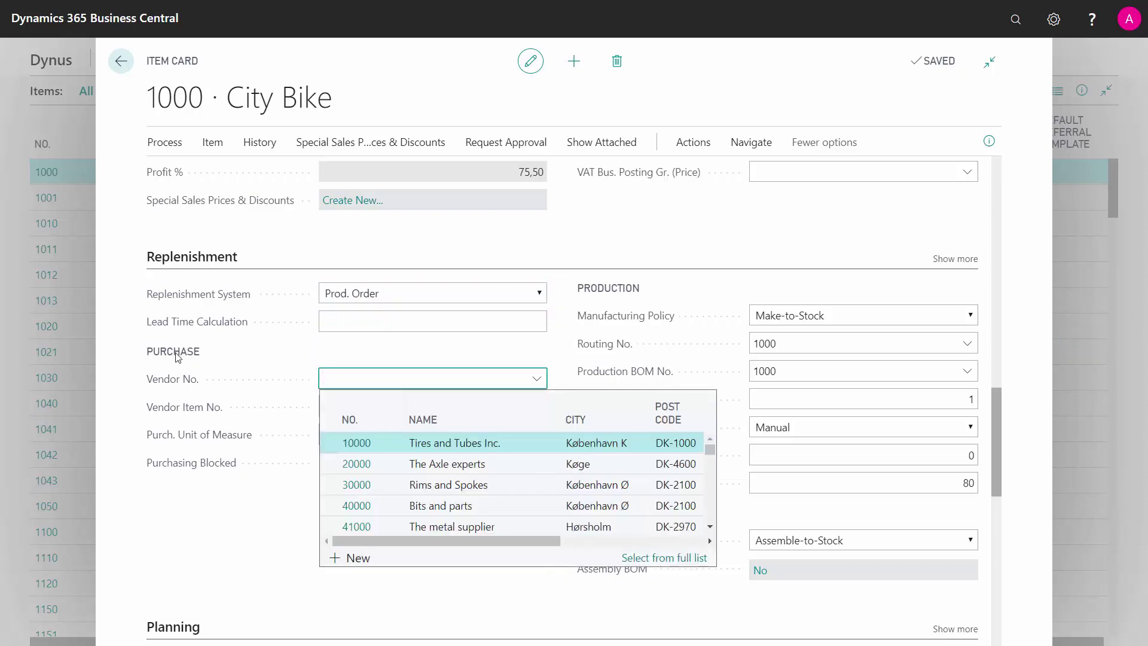
pyautogui.click(296, 361)
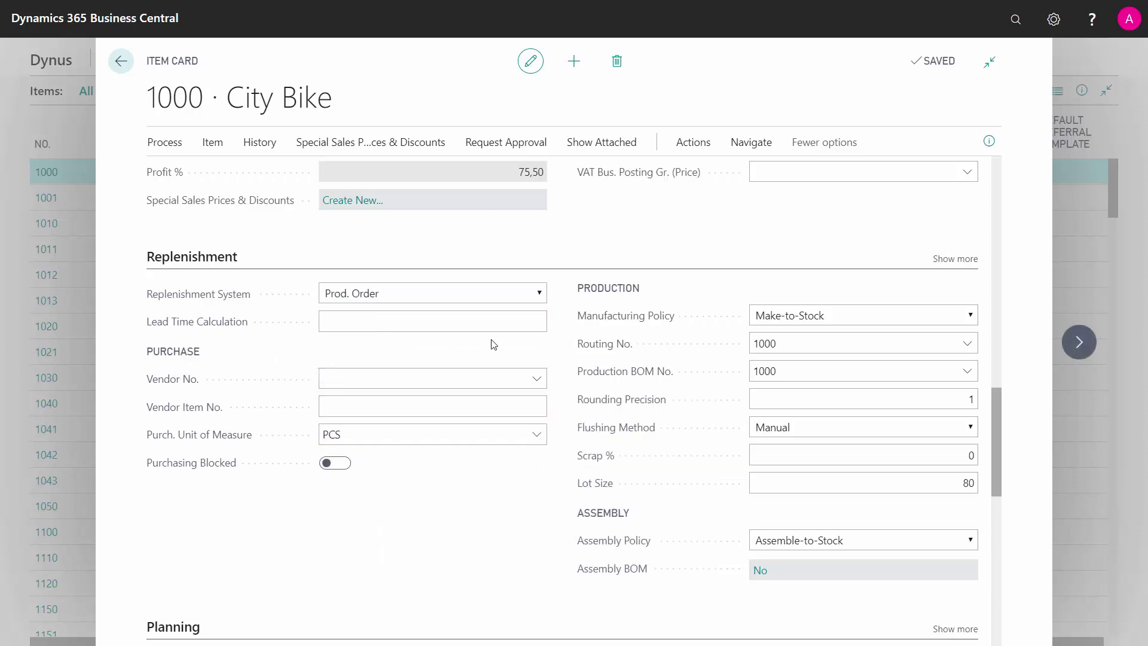
pyautogui.click(458, 379)
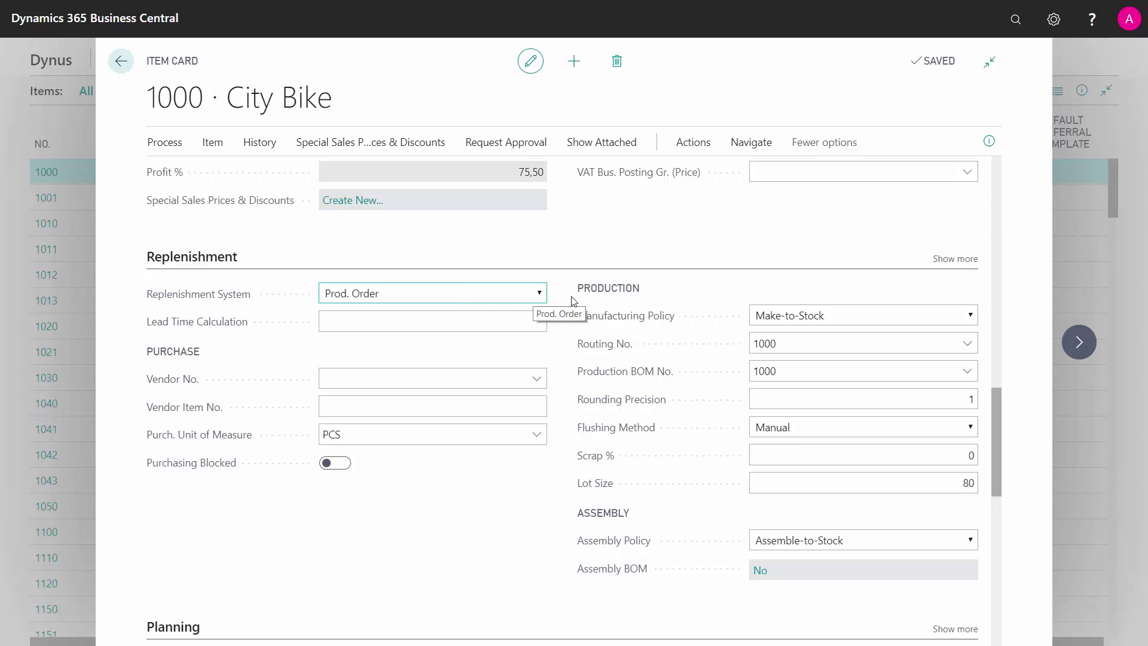
# Review Manufacturing Policy choices without changing them, then find and open Stockkeeping Units via 'stock'
pyautogui.click(769, 314)
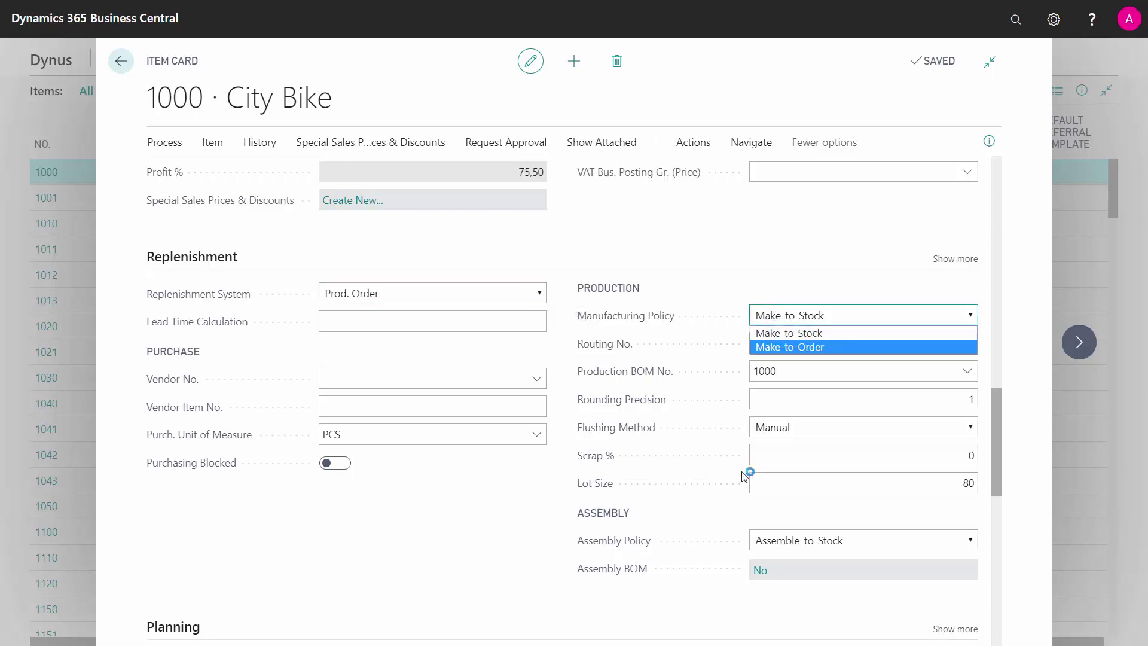
pyautogui.click(760, 482)
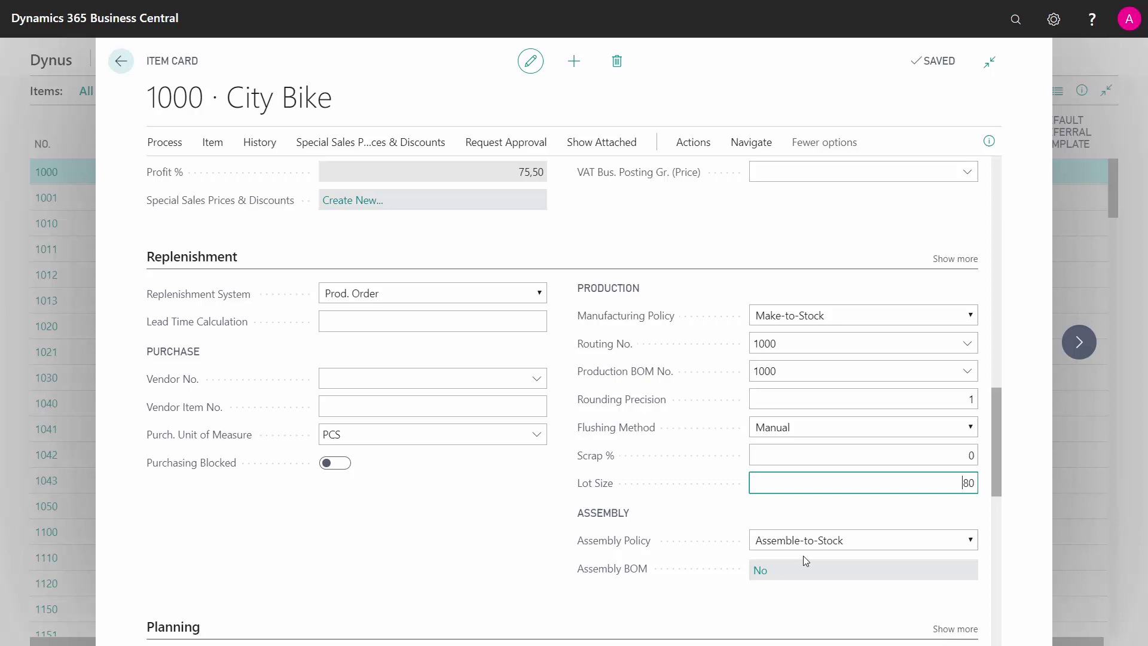
pyautogui.click(1016, 20)
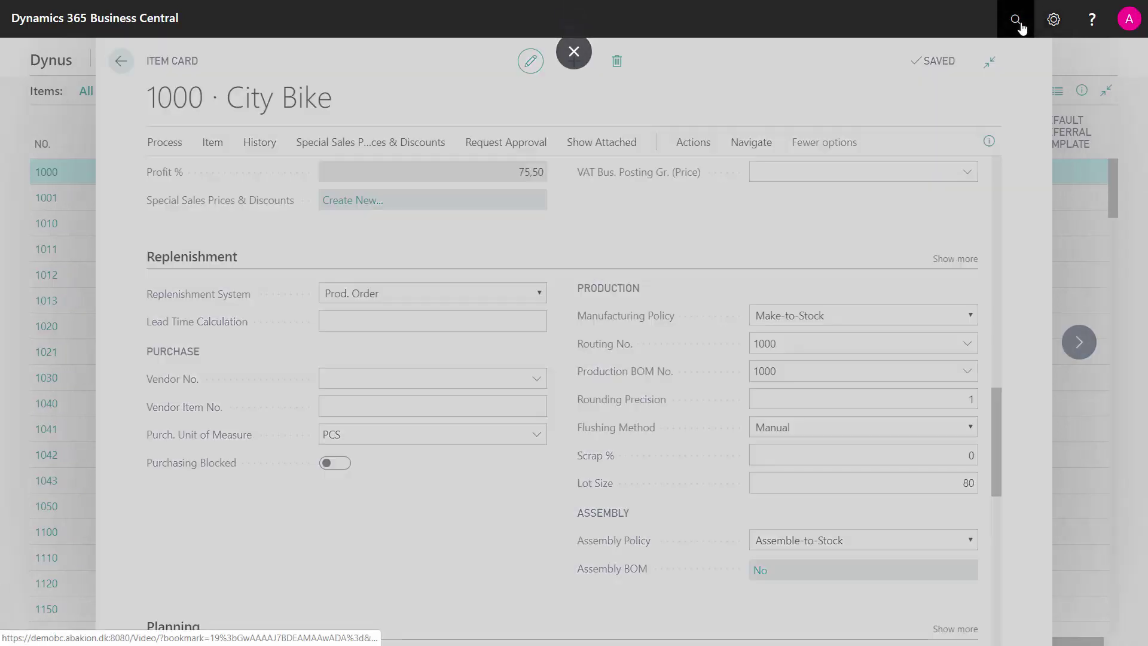
pyautogui.write('stock')
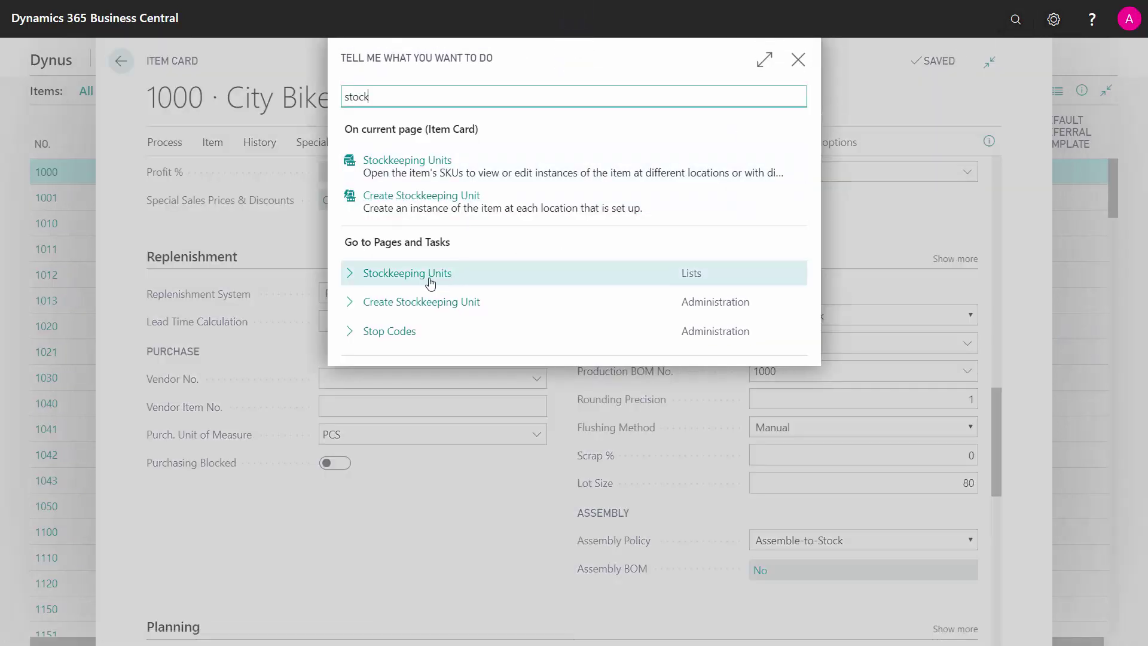
pyautogui.click(427, 279)
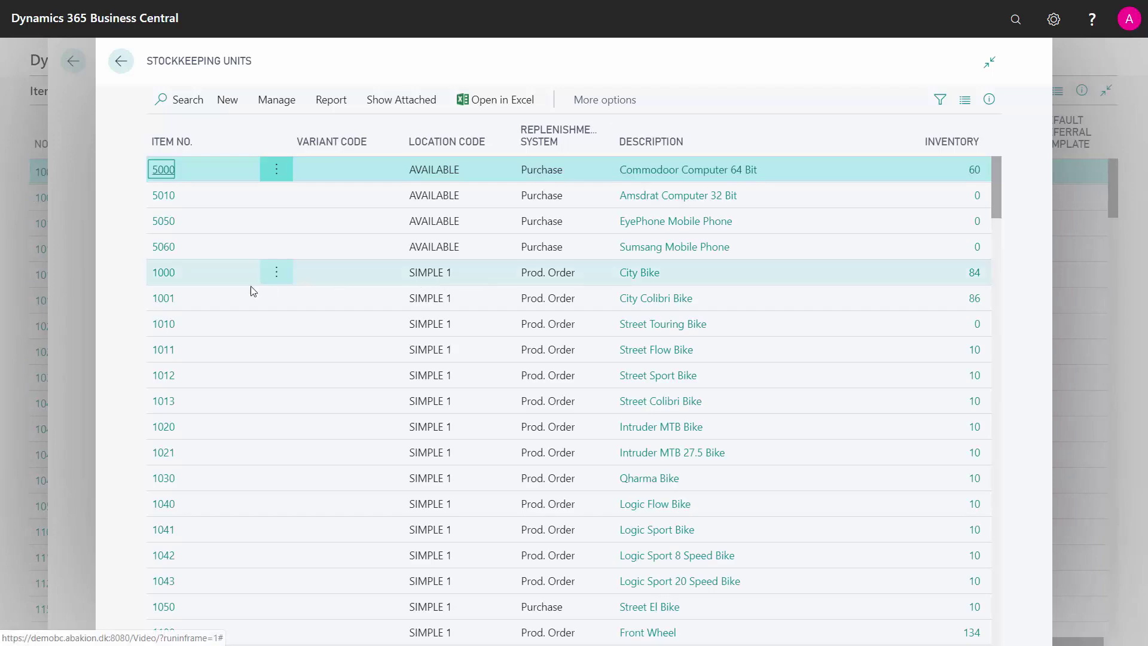
# Filter the Stockkeeping Units list on Item No. 1000 (City Bike)
pyautogui.click(192, 276)
pyautogui.hotkey('alt', 'F3')
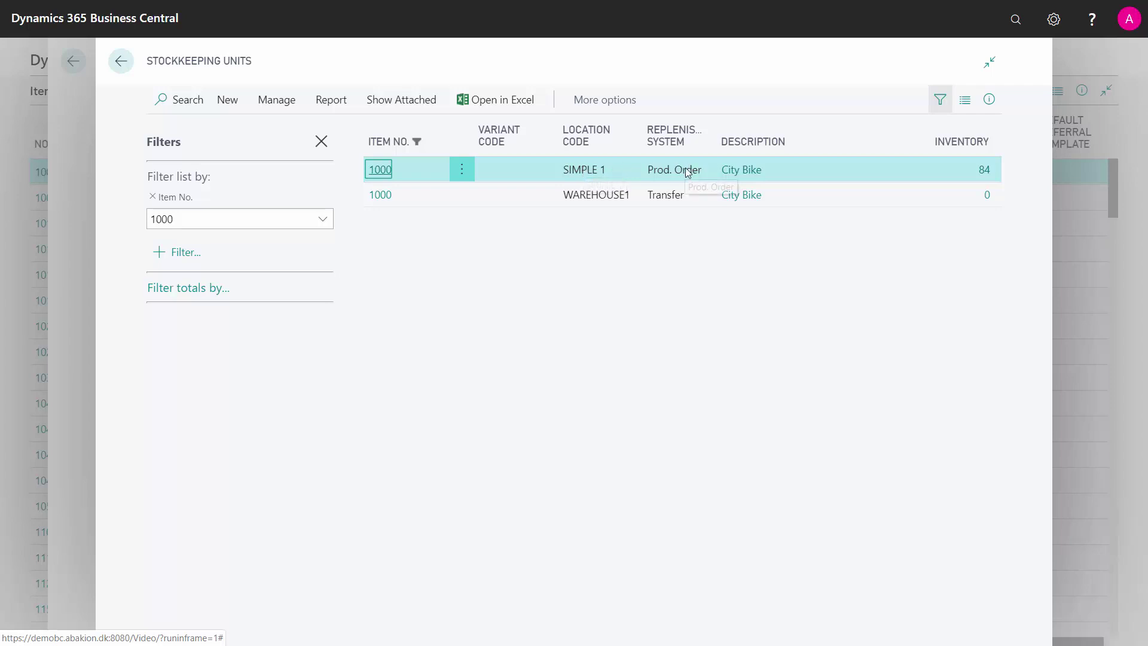
# Open the WAREHOUSE1 SKU card and review its 1W lead time and SIMPLE 1 transfer-from
pyautogui.click(382, 199)
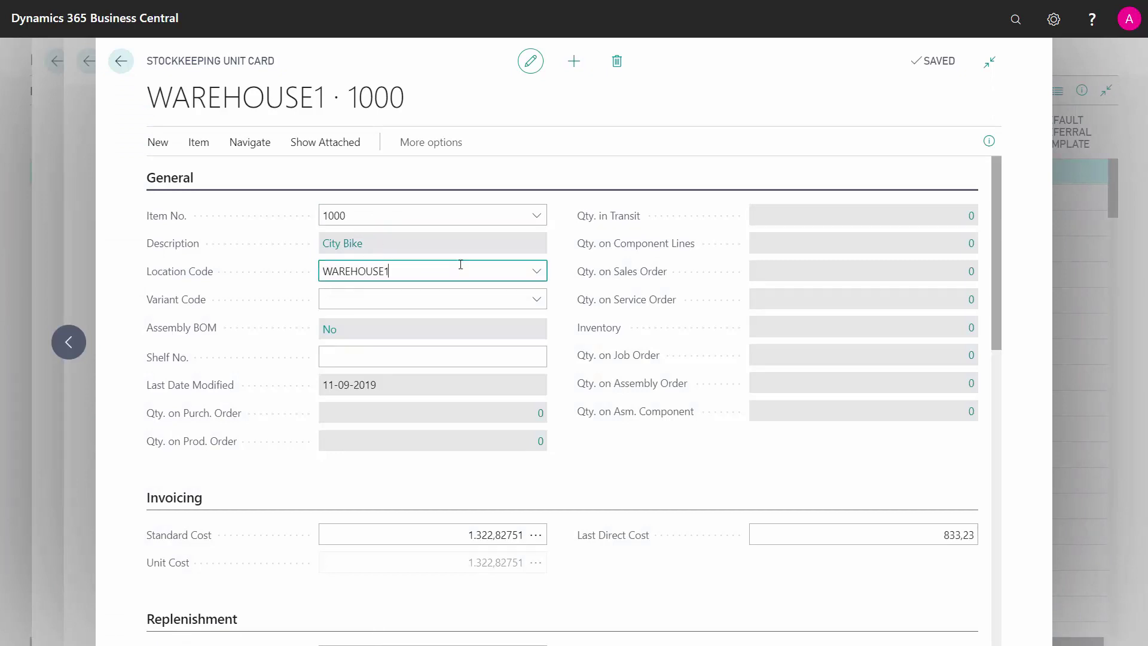
pyautogui.scroll(-1, 997, 243)
pyautogui.moveTo(997, 243); pyautogui.dragTo(997, 381)
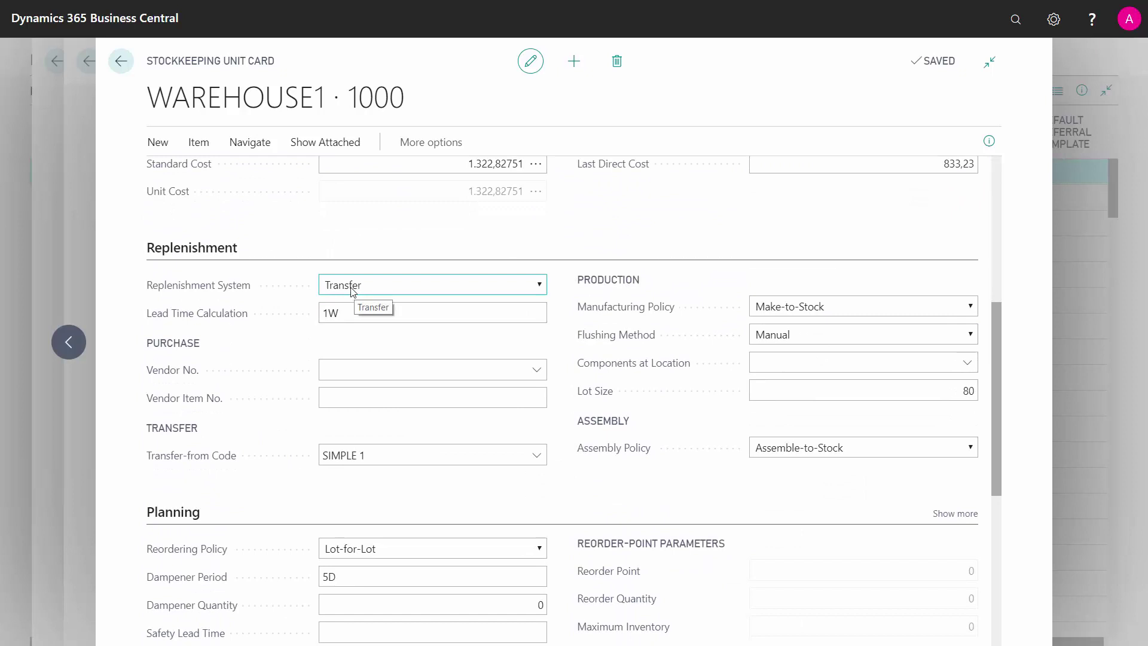
pyautogui.click(352, 314)
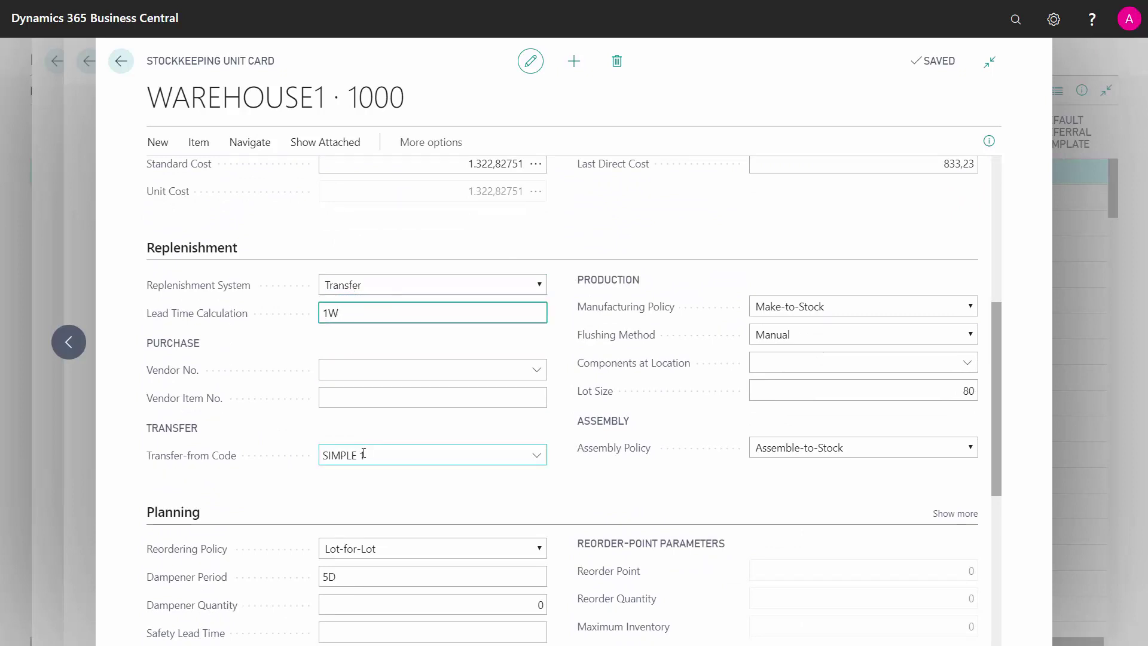
pyautogui.moveTo(367, 454); pyautogui.dragTo(318, 456)
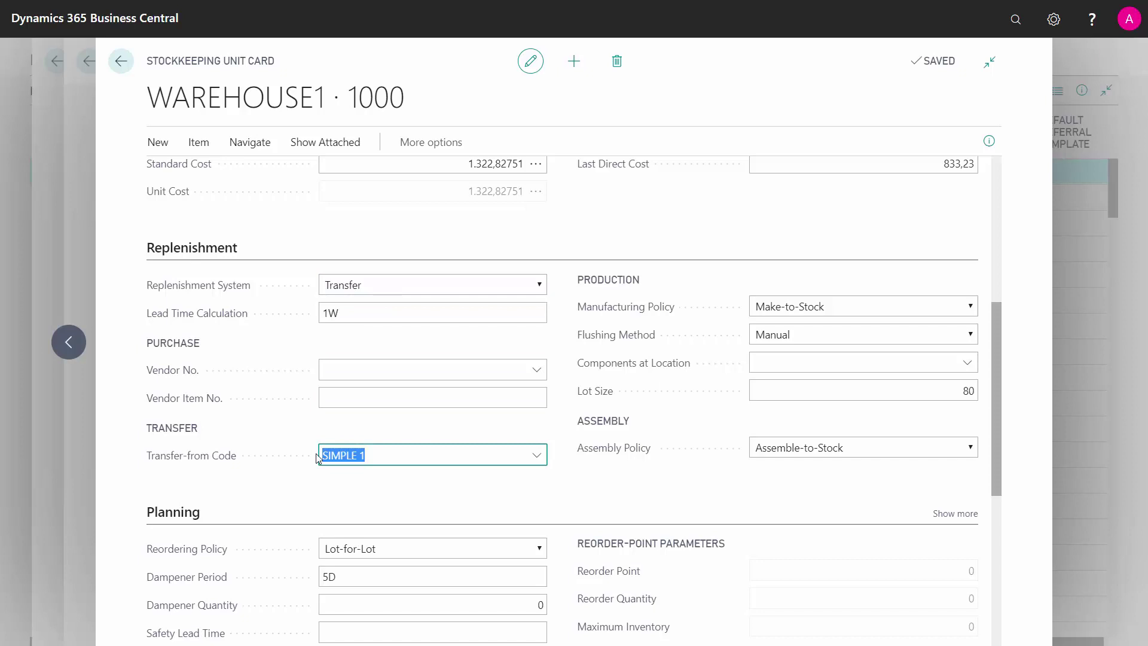